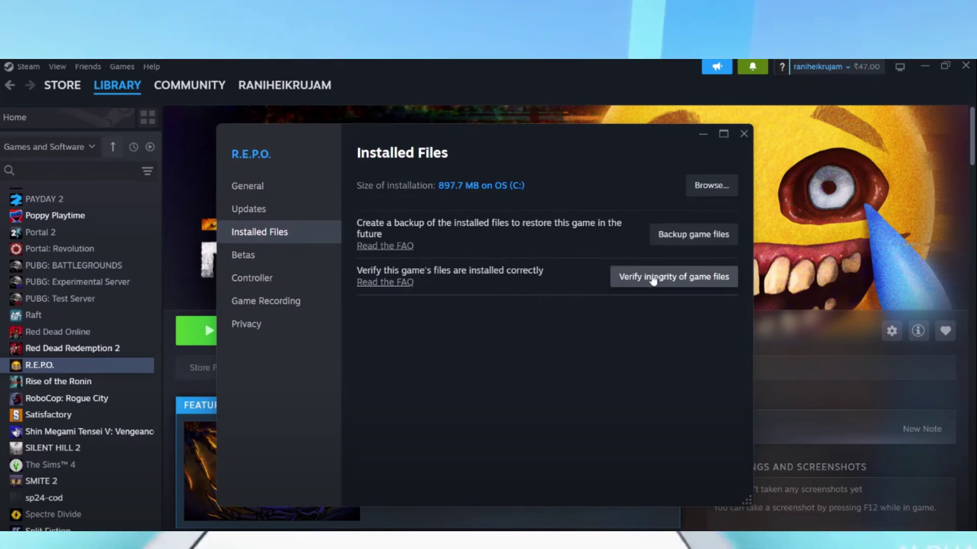
Step: Verify the integrity of R.E.P.O.'s game files from the Installed Files page
click(652, 277)
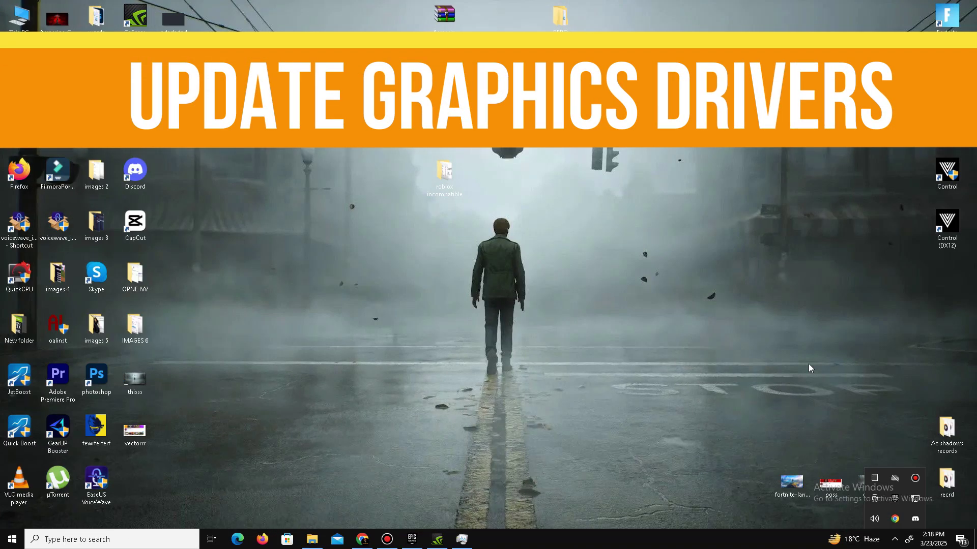
click(441, 540)
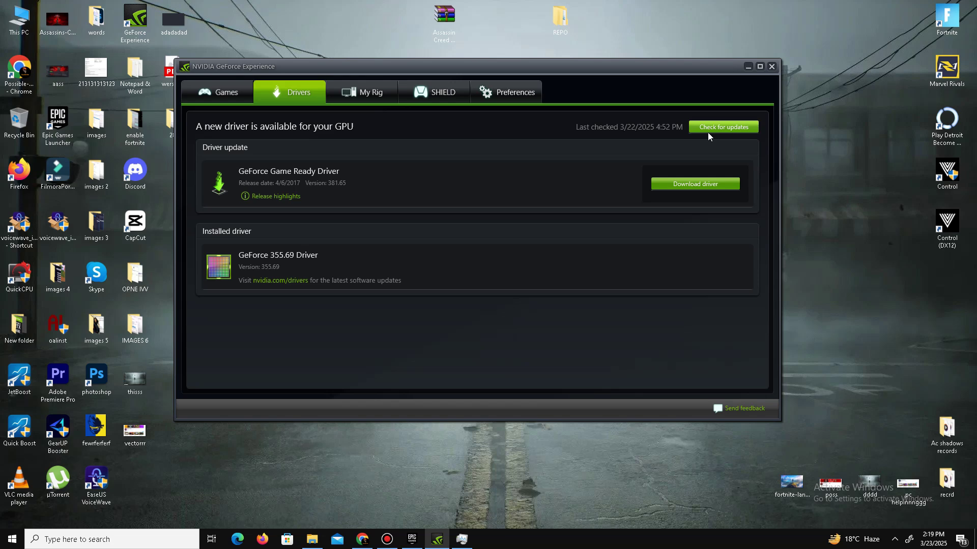
click(747, 67)
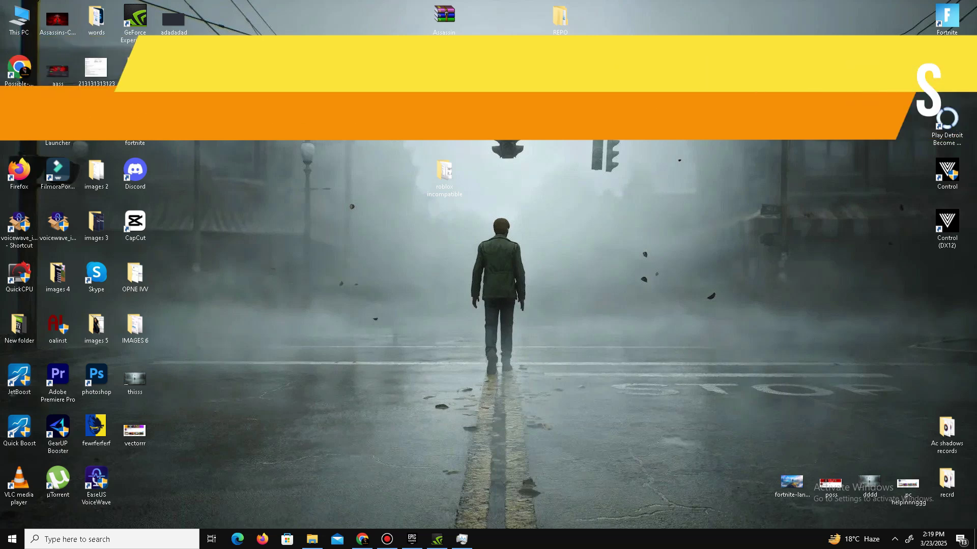
Step: Launch the Directx 12 installer from the REPO > DX folder
double_click(562, 20)
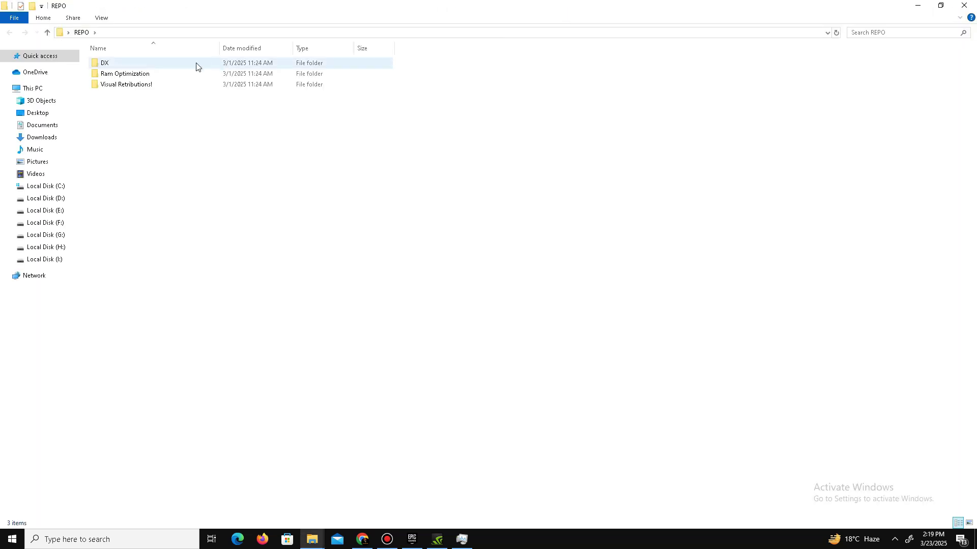
double_click(154, 61)
click(135, 69)
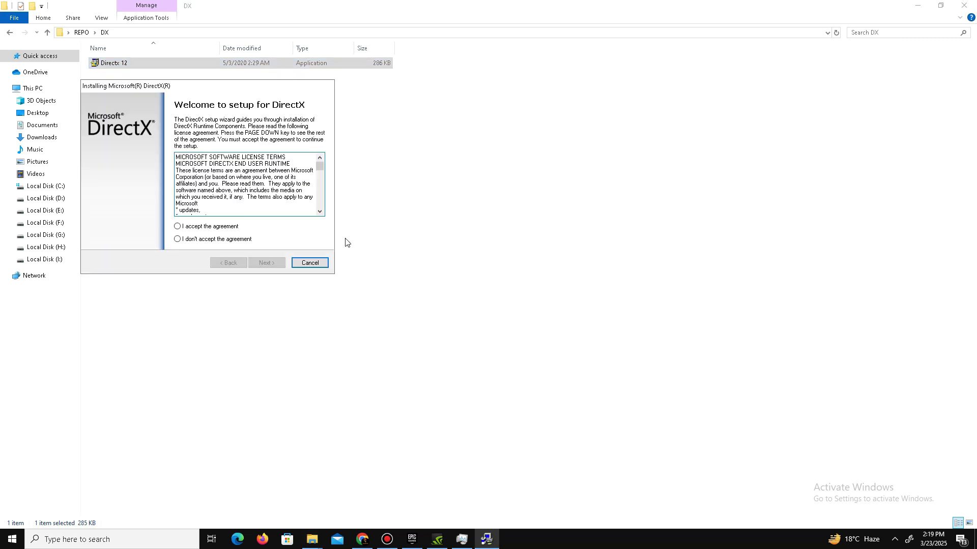
Step: Accept the license, decline the Bing Bar, install DirectX and finish setup
click(179, 227)
click(266, 265)
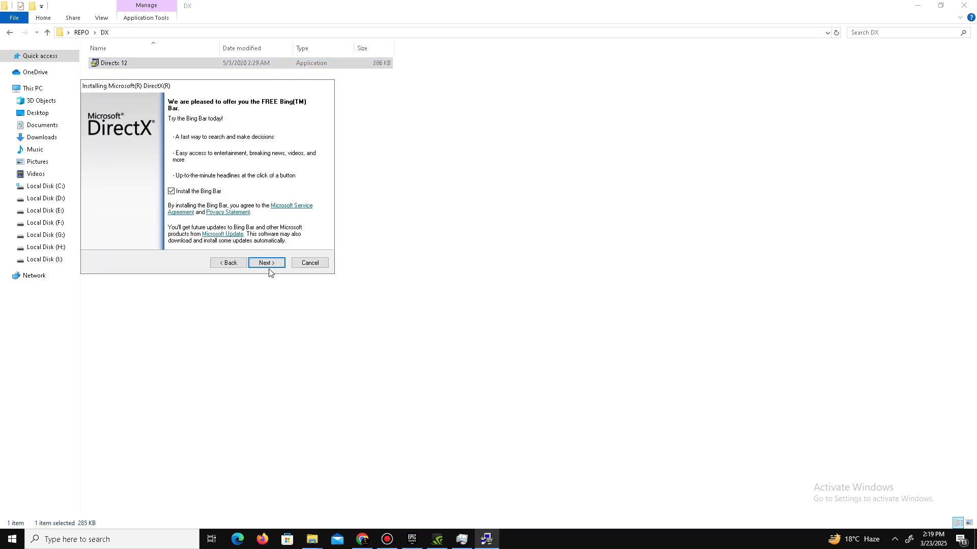
click(207, 193)
click(269, 264)
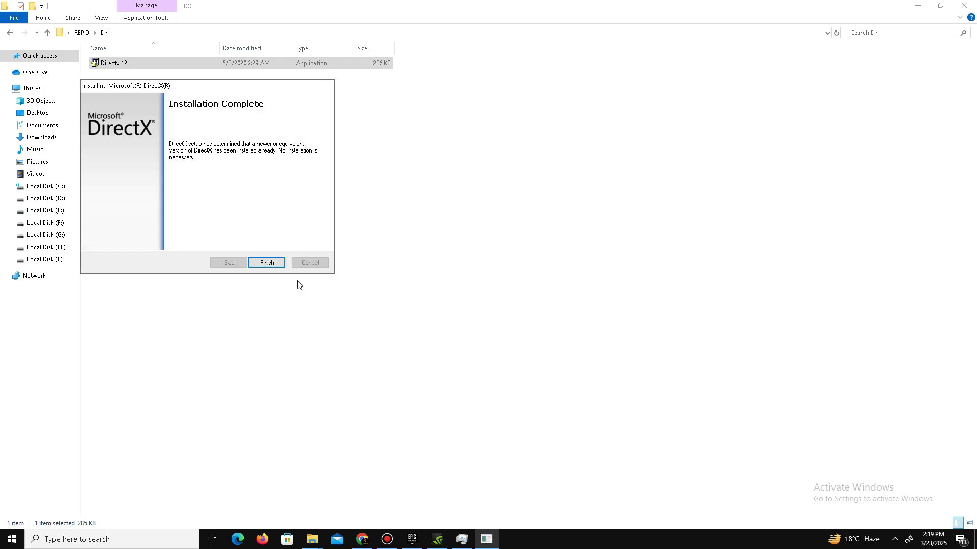
click(266, 263)
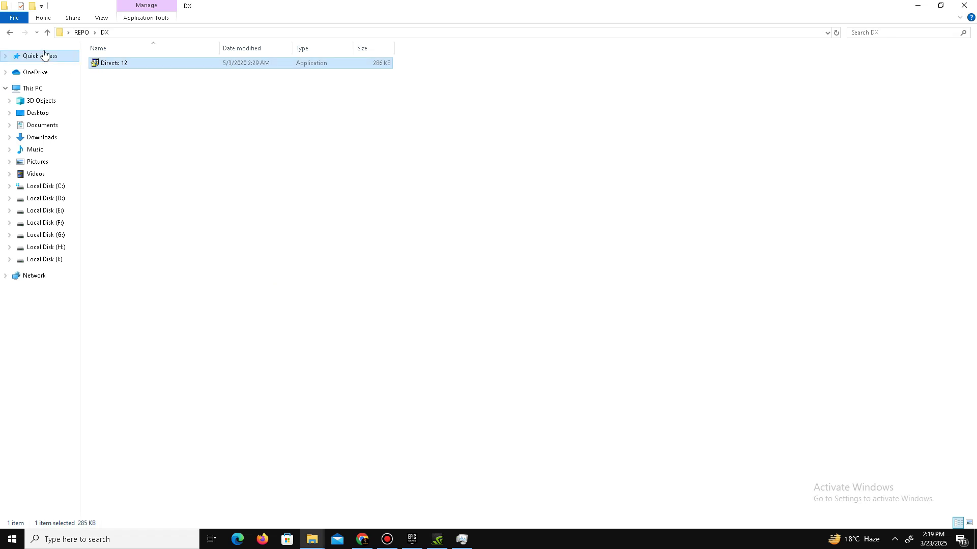
Step: Run install_all from REPO's Visual Retributions! folder to install the Visual C++ runtimes
click(10, 33)
double_click(134, 86)
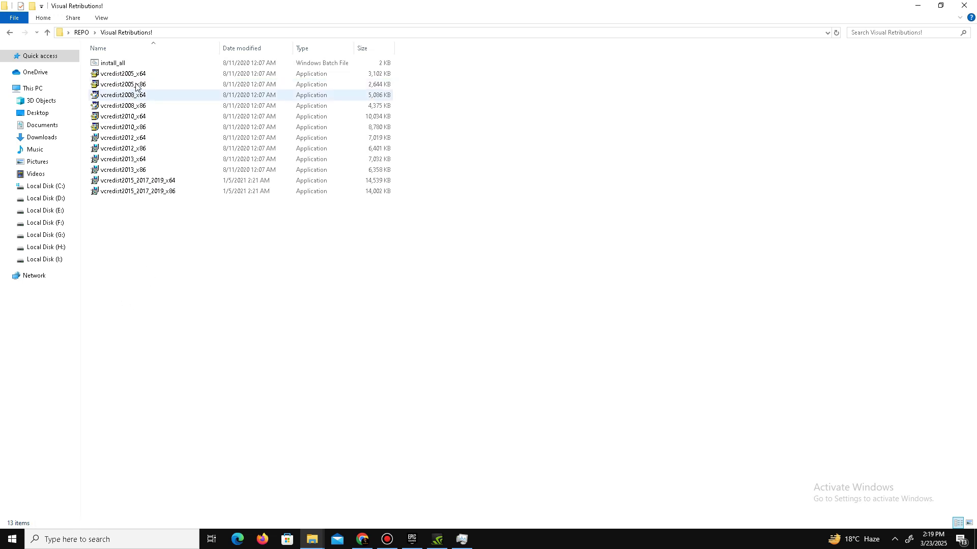
click(120, 67)
double_click(120, 66)
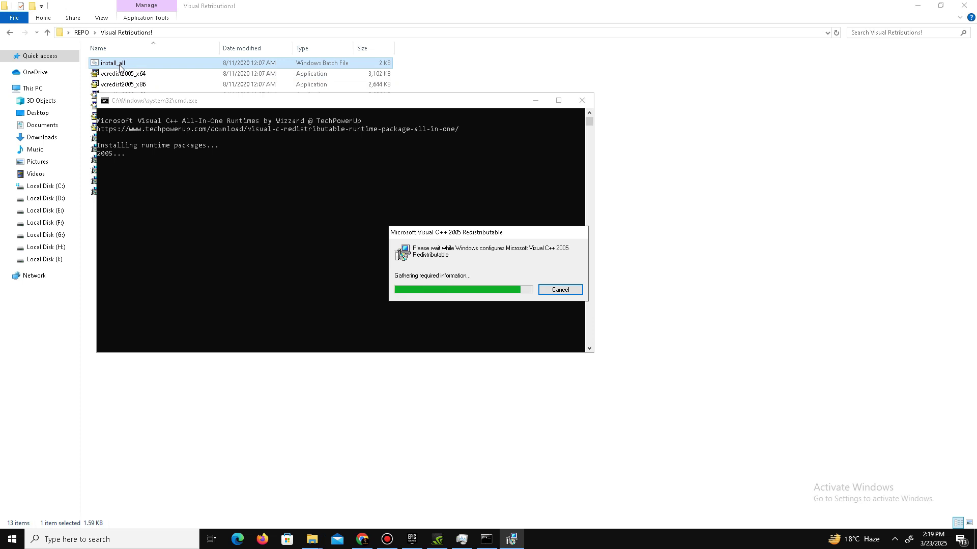